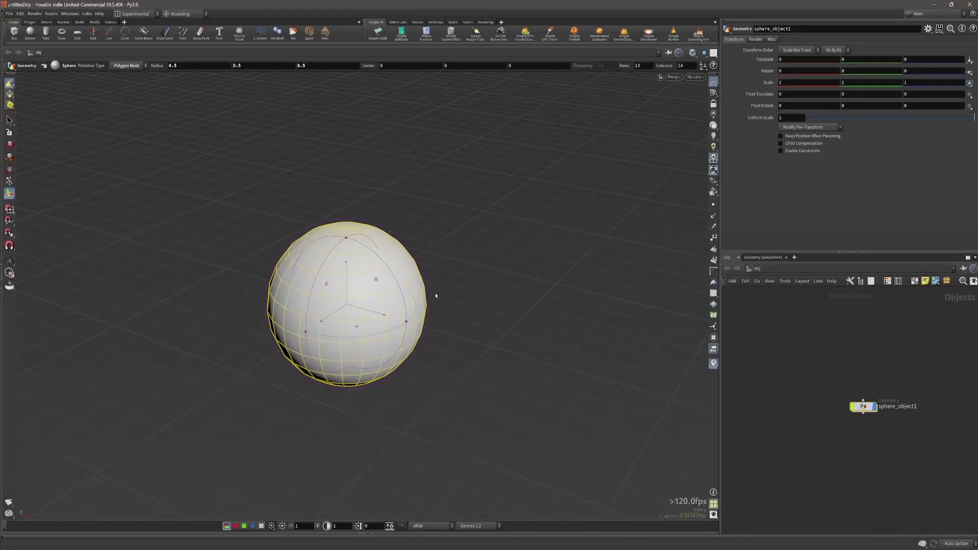
Step: Inside sphere_object1, set sphere1 to 64 columns and 32 rows
key("Return")
mouse_move(437, 296)
left_mouse_down("alt")
mouse_move(368, 253)
mouse_move(428, 356)
left_mouse_up("alt")
type("64")
key("shift+Tab")
type("32")
key("Return")
key("Escape")
scroll(343, 324, "up", 3)
Step: Inspect the plain sphere's pole and polygons, then get ready to resize the area light
mouse_move(343, 325)
left_mouse_down()
mouse_move(318, 356)
mouse_move(398, 411)
left_mouse_up()
key("s")
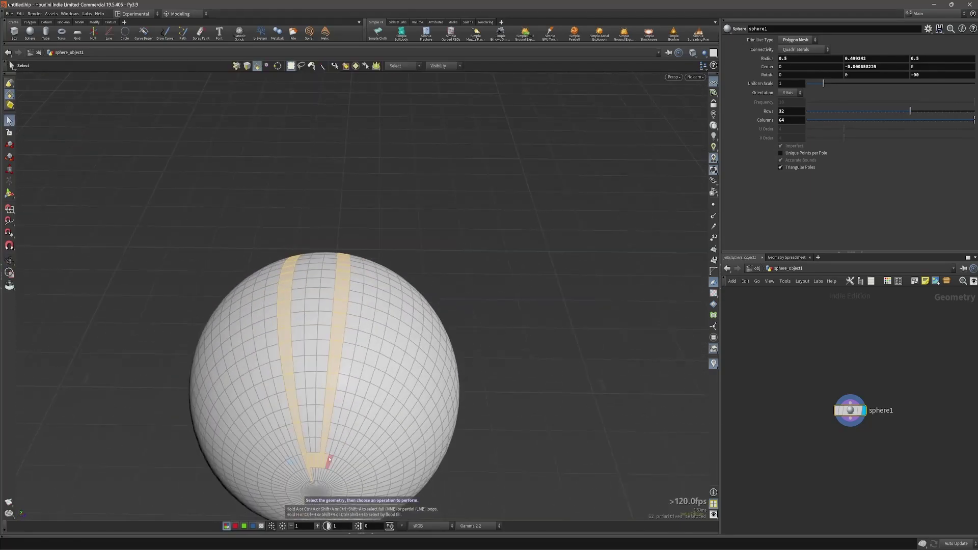
left_click(835, 305)
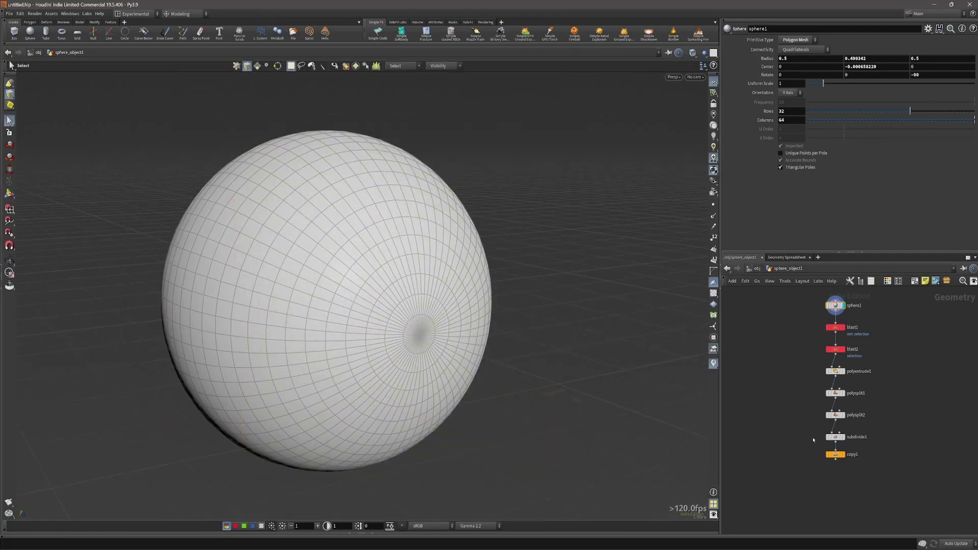
key("Escape")
left_click_drag(398, 298, 460, 314)
key("s")
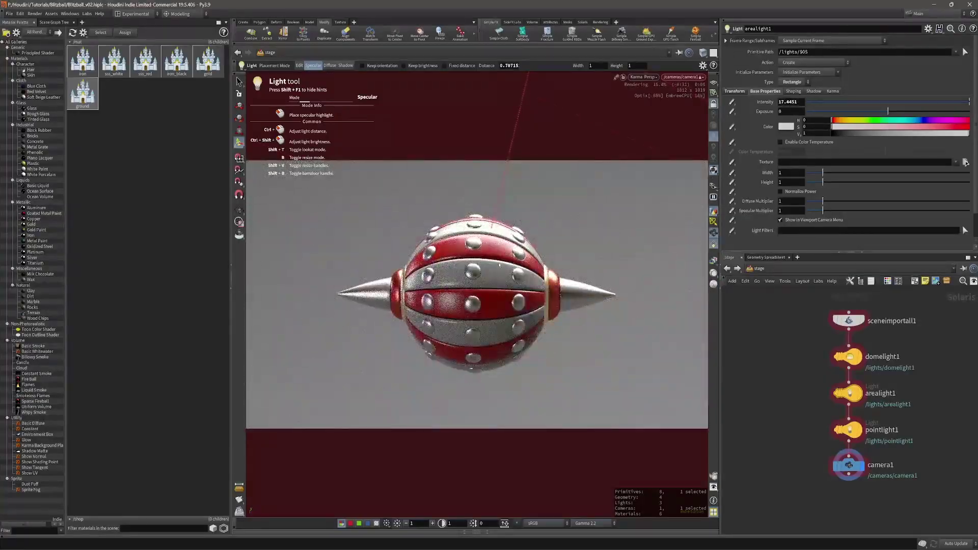
key("r")
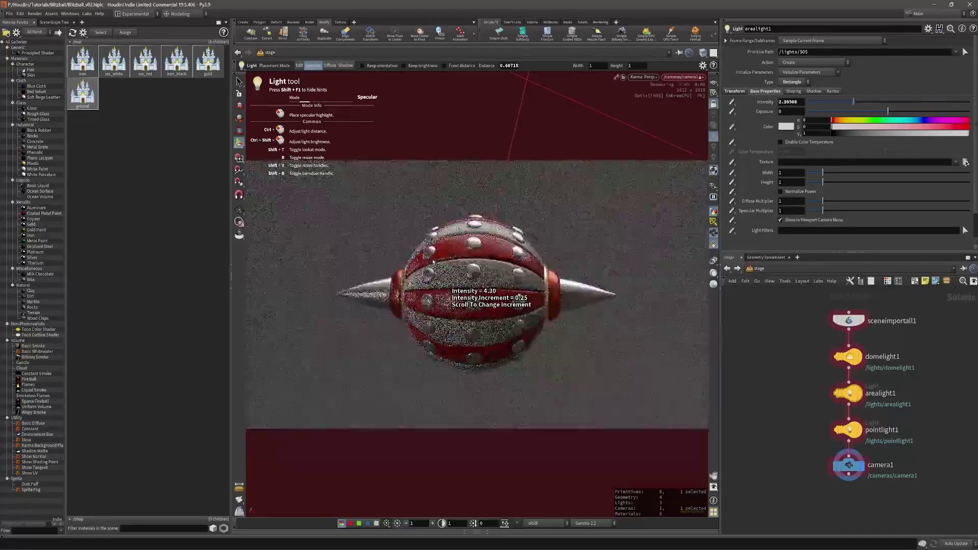